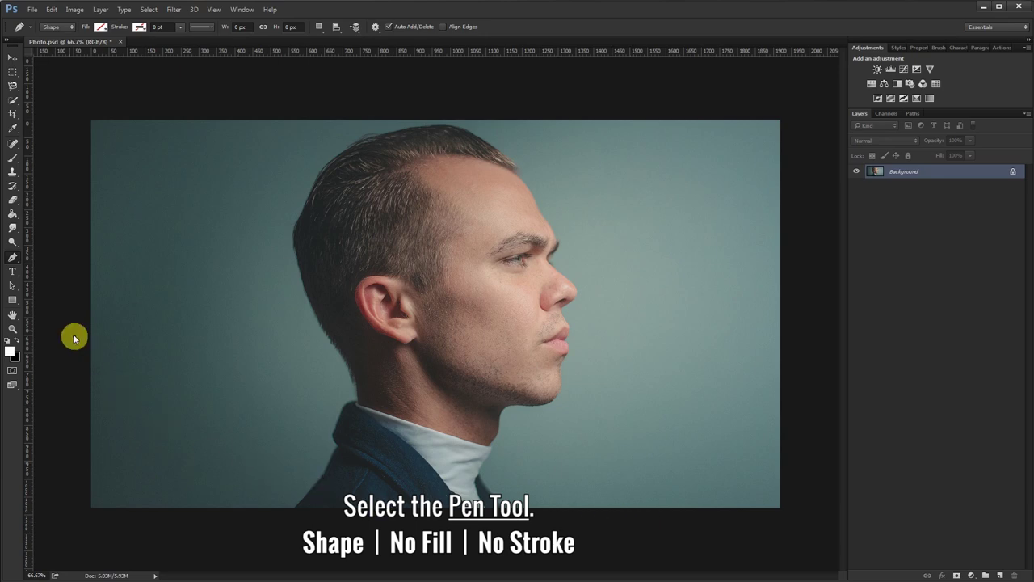
Set the Pen Tool to Shape mode with no fill and no stroke.
right_click(13, 258)
click(53, 258)
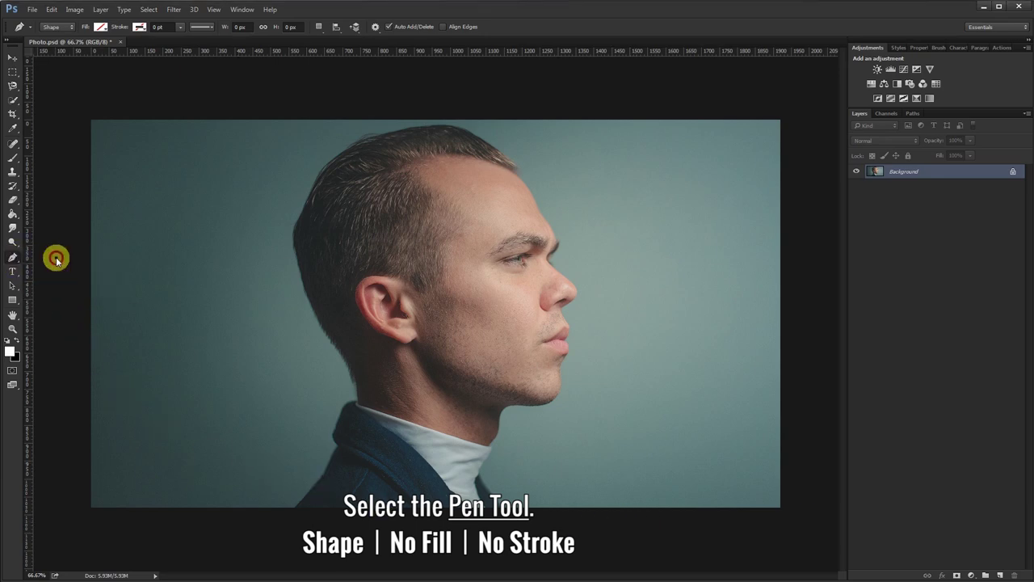
click(65, 27)
click(68, 27)
click(99, 28)
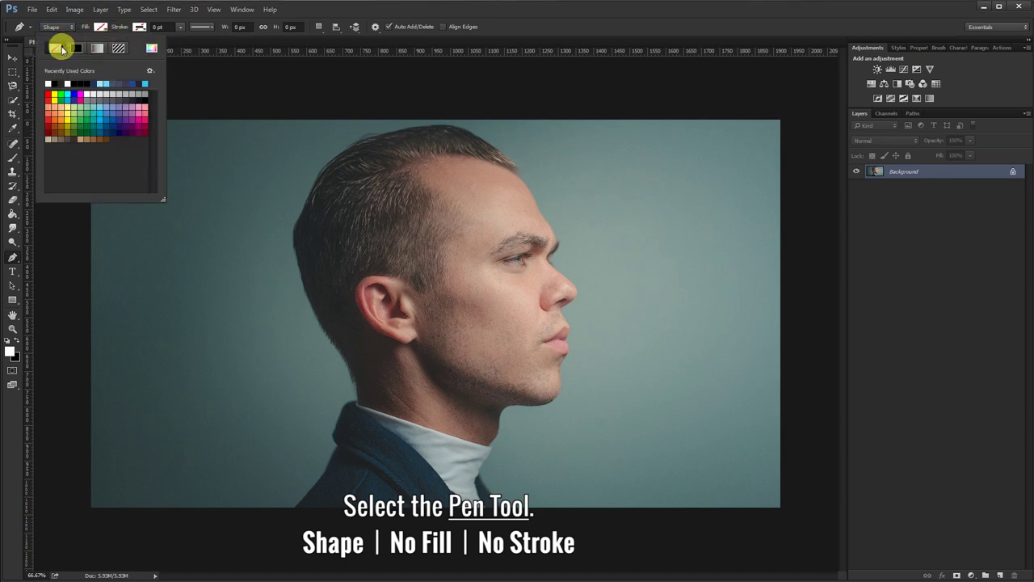
click(137, 28)
click(95, 48)
click(350, 13)
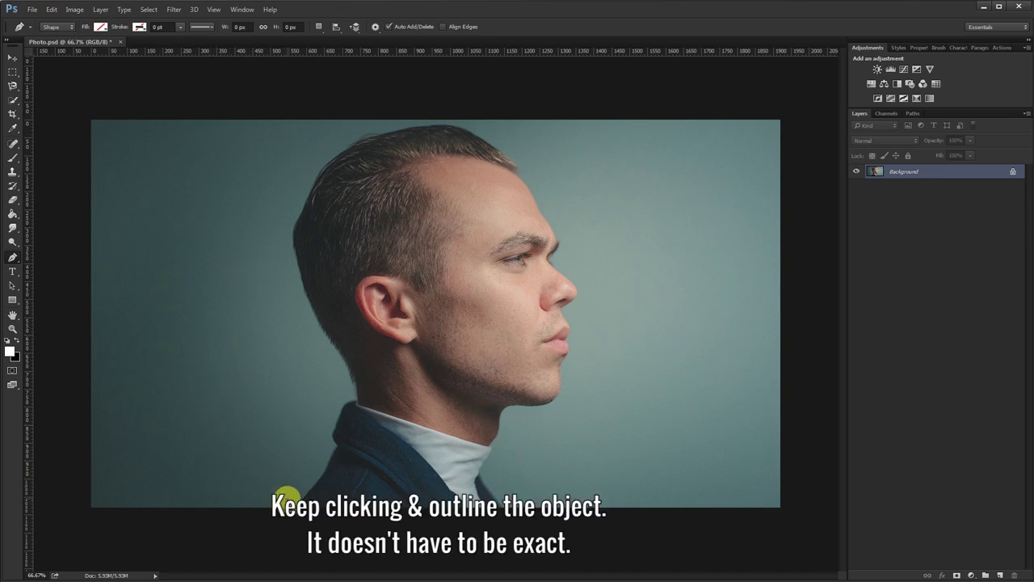
Place pen anchor points from below the neck up to the top of the neck.
click(307, 480)
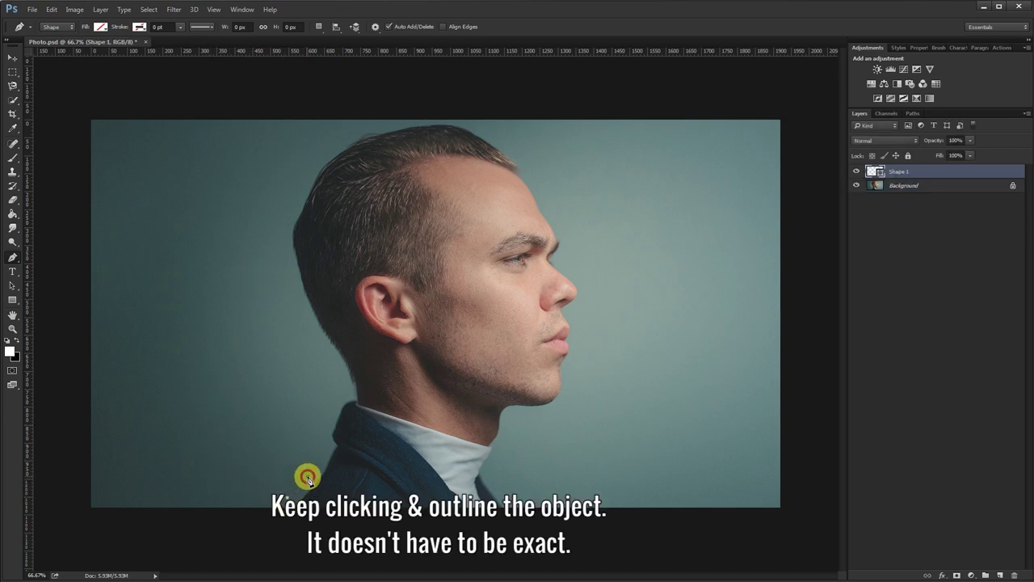
click(323, 444)
click(324, 438)
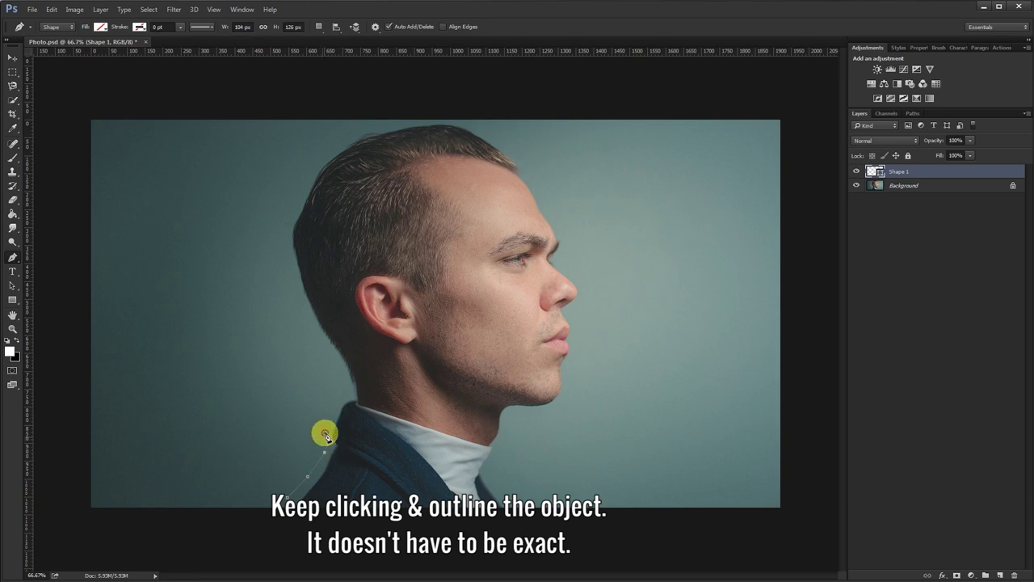
click(337, 396)
click(347, 394)
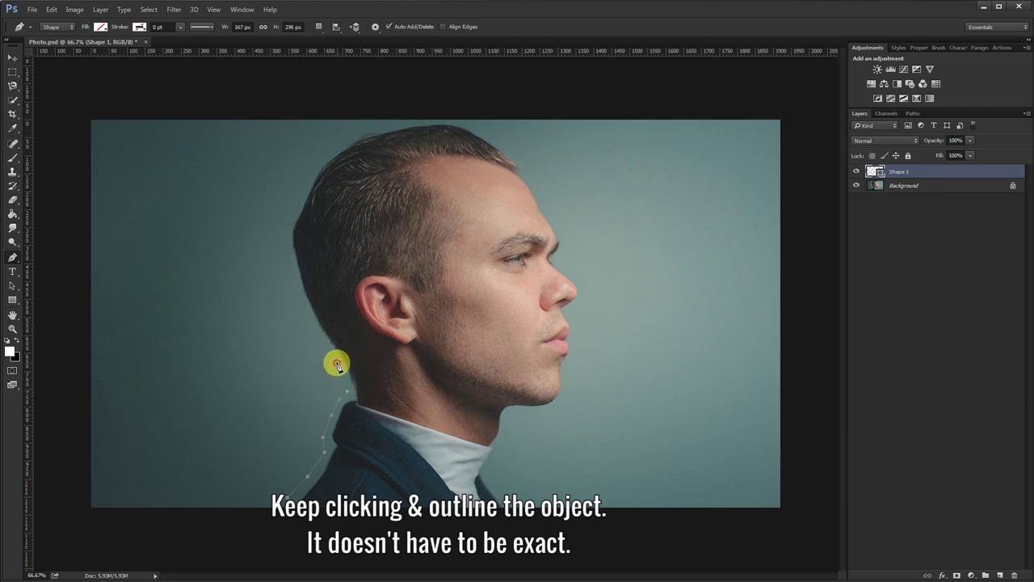
click(338, 364)
Continue the outline up the back of the head to its top.
click(312, 335)
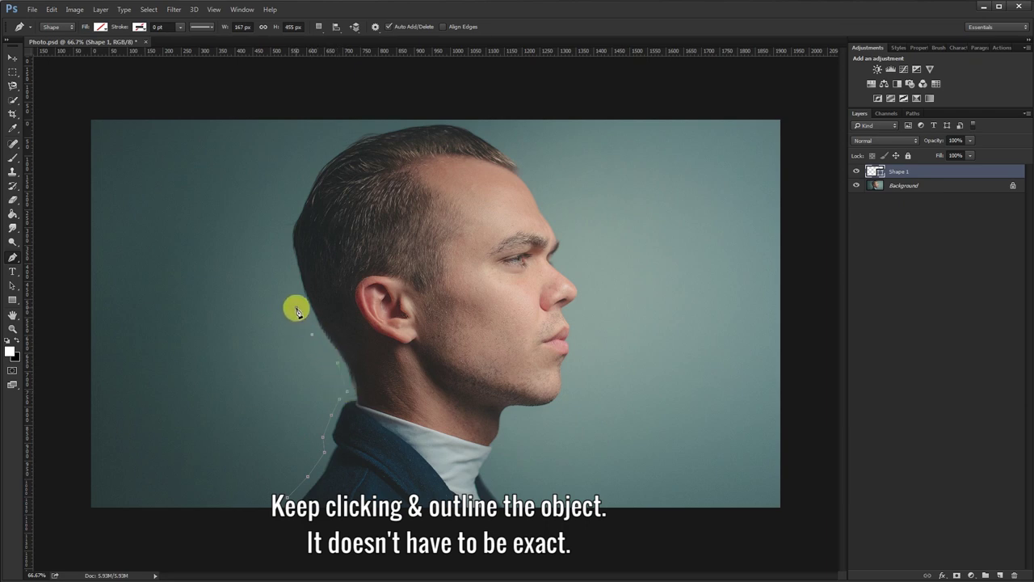
click(298, 305)
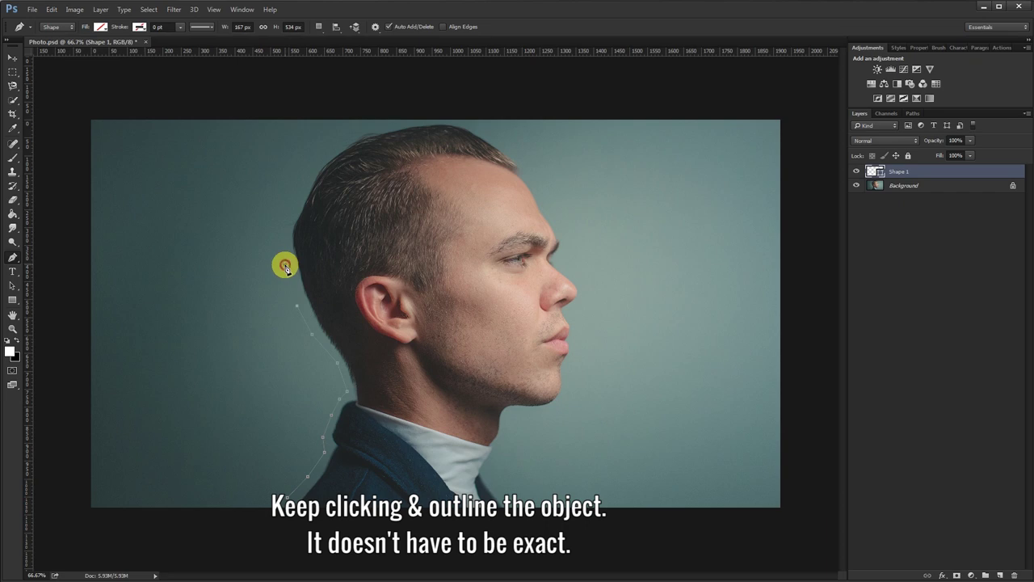
click(286, 266)
click(282, 232)
click(290, 199)
click(305, 174)
click(325, 154)
click(340, 140)
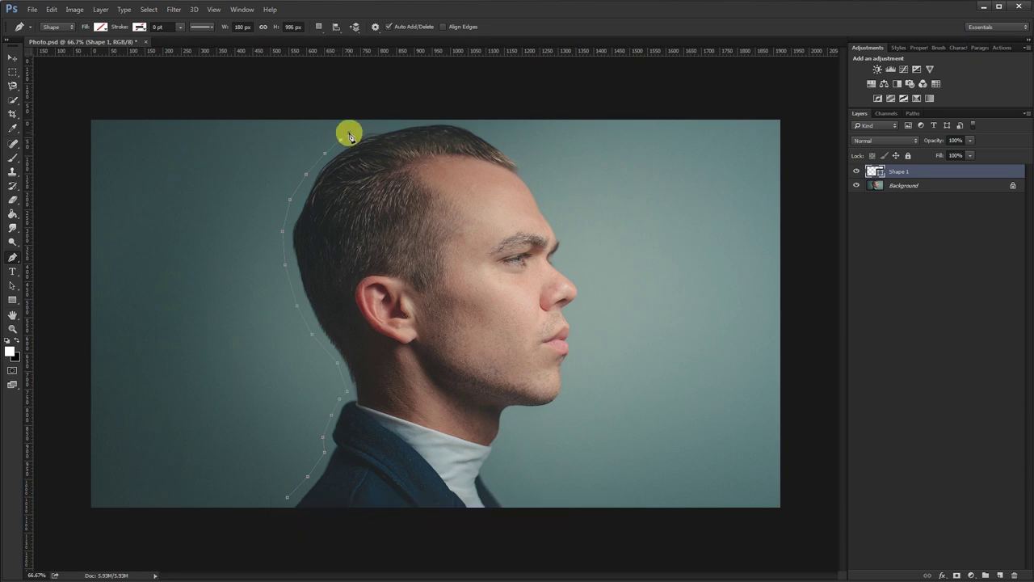
Close Shape 1 with straight top and left edges, with type set to Oswald Light 10 pt.
shift+click(126, 141)
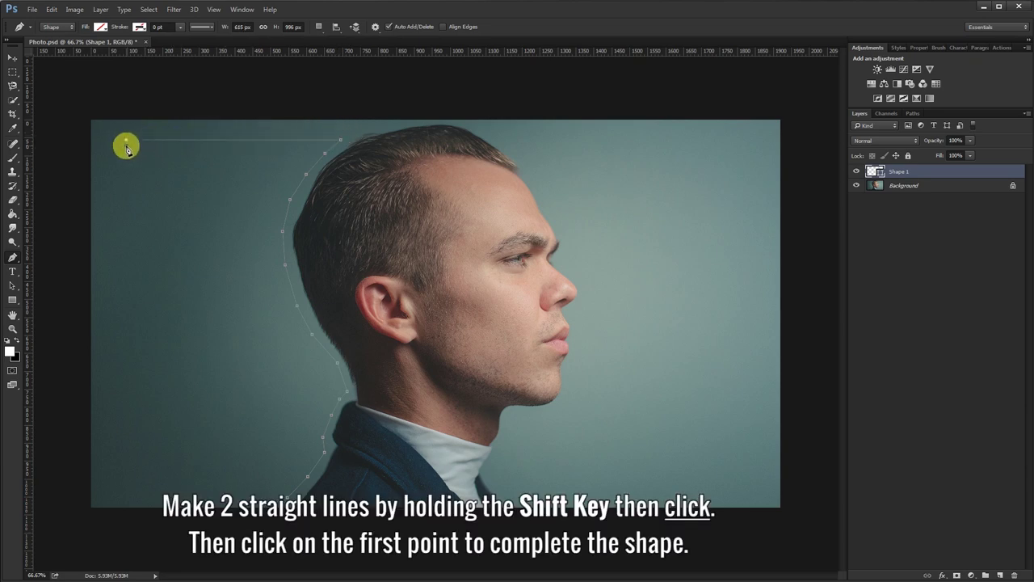
shift+click(126, 492)
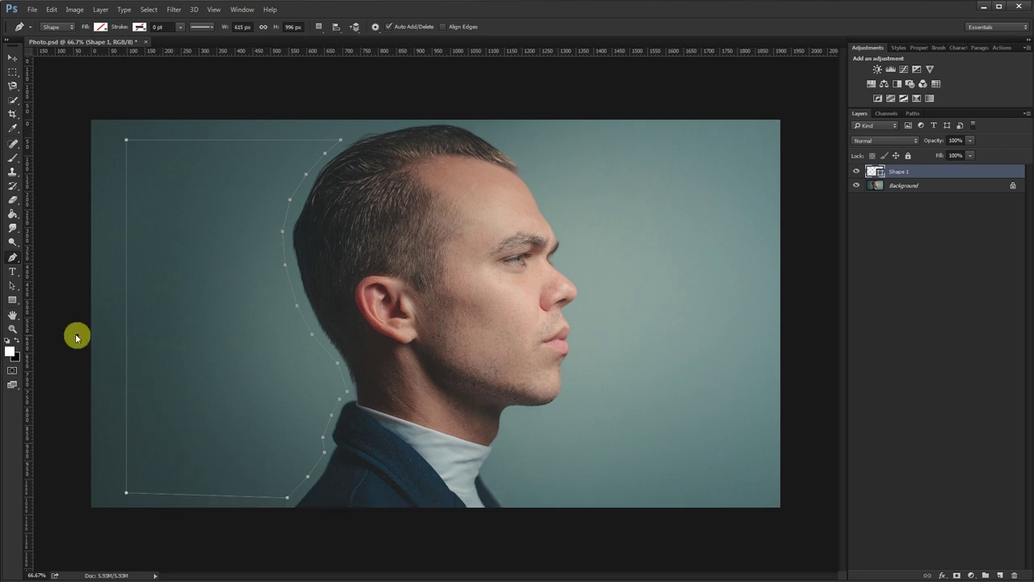
click(13, 271)
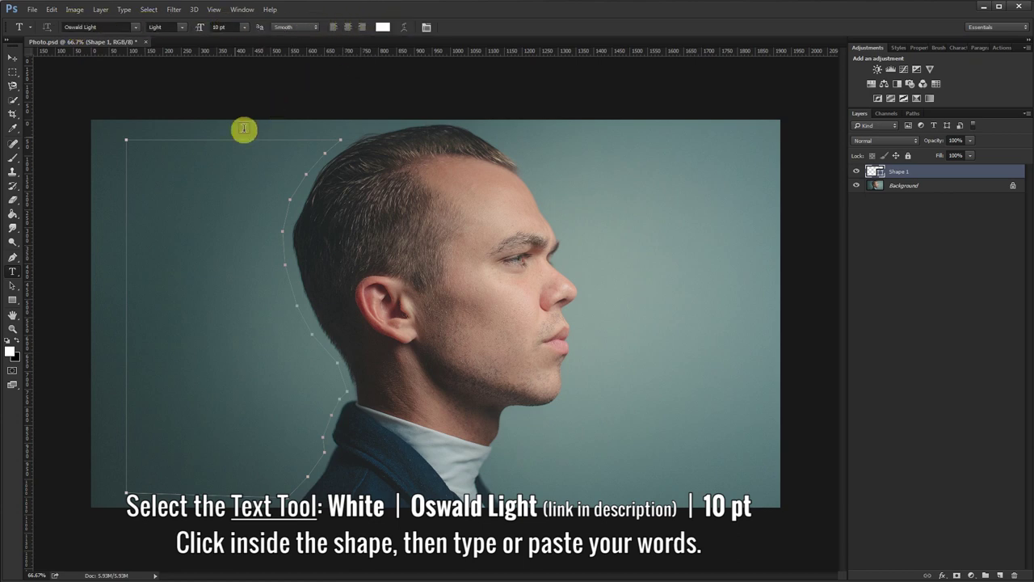
Paste lorem ipsum twice into the left shape so white text wraps the head's back.
click(156, 167)
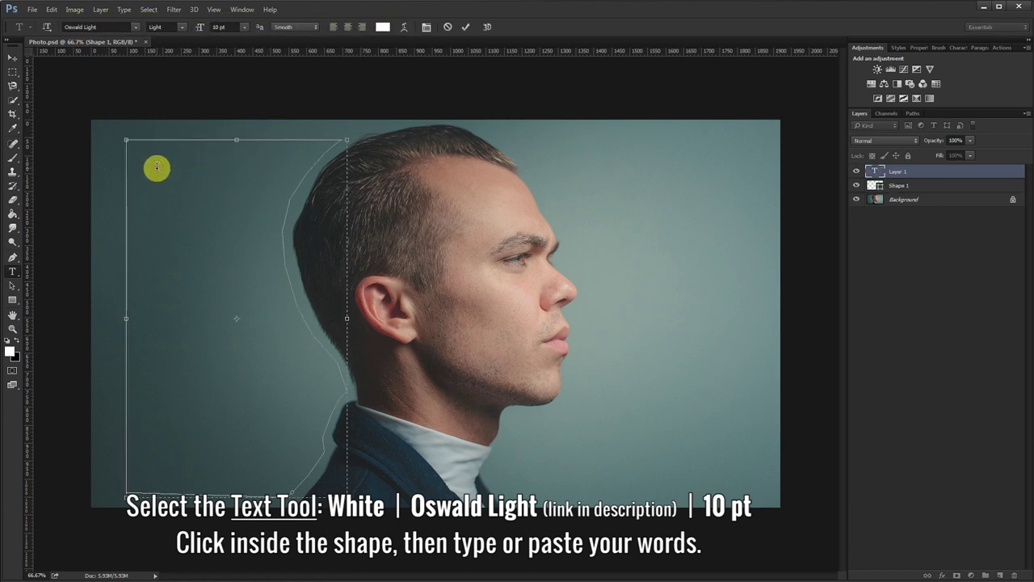
text(Lorem ipsum dolor sit amet, consectetur adipiscing elit, sed do eiusmod tempor incididunt ut labore et dolore magna aliqua. Ut enim ad minim veniam, quis nostrud exercitation ullamco laboris nisi ut aliquip ex ea commodo consequat. Duis aute irure dolor in reprehenderit in voluptate velit esse cillum dolore eu fugiat nulla pariatur. Excepteur sint occaecat cupidatat non proident, sunt in culpa qui officia deserunt mollit anim id est laborum.)
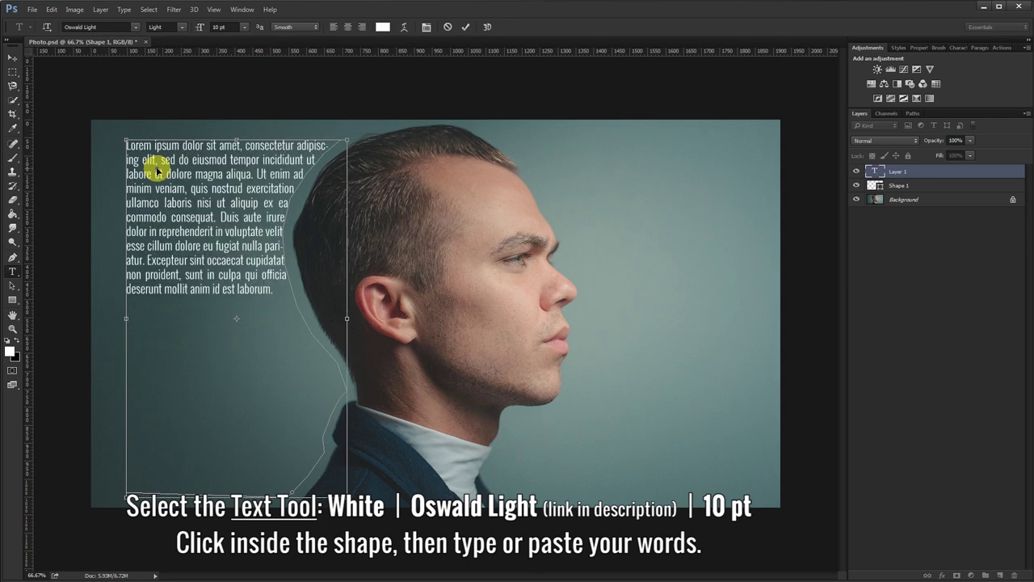
text(Lorem ipsum dolor sit amet, consectetur adipiscing elit, sed do eiusmod tempor incididunt ut labore et dolore magna aliqua. Ut enim ad minim veniam, quis nostrud exercitation ullamco laboris nisi ut aliquip ex ea commodo consequat. Duis aute irure dolor in reprehenderit in voluptate velit esse cillum dolore eu fugiat nulla pariatur. Excepteur sint occaecat cupidatat non proident, sunt in culpa qui officia deserunt mollit anim id est laborum.)
key(ctrl+v)
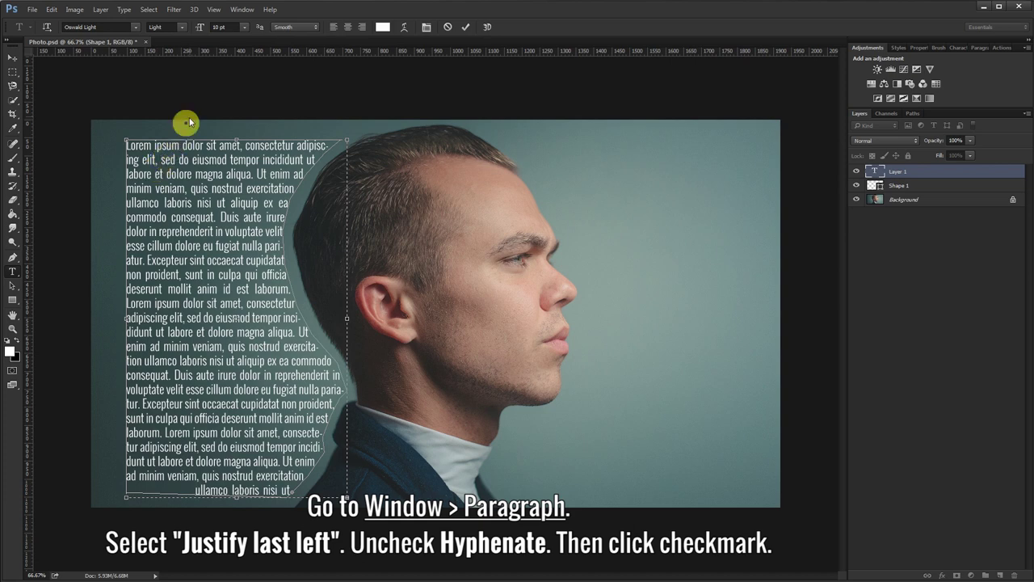
Justify the lorem ipsum with last line left via the Paragraph panel and commit it.
click(242, 10)
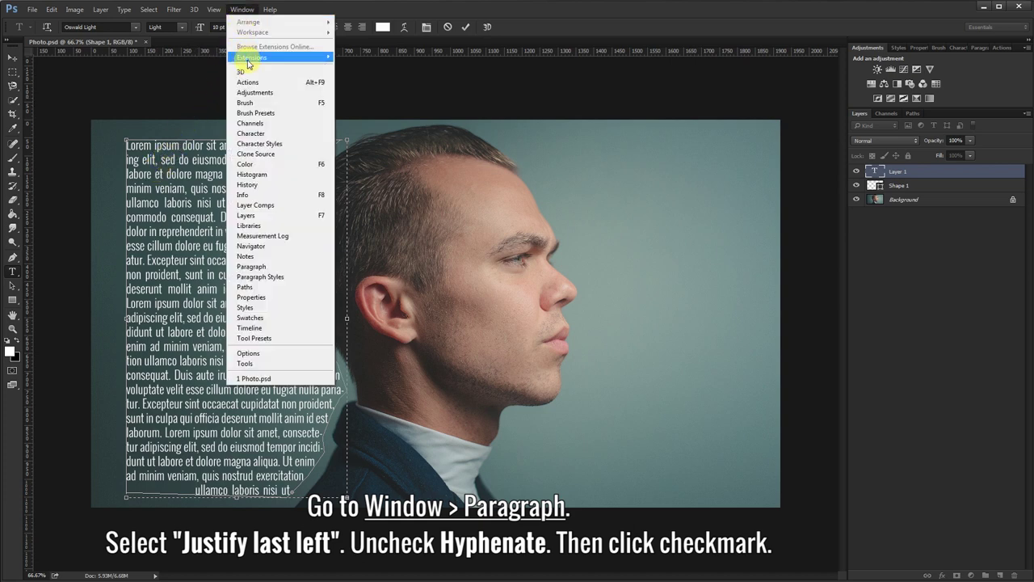
click(258, 266)
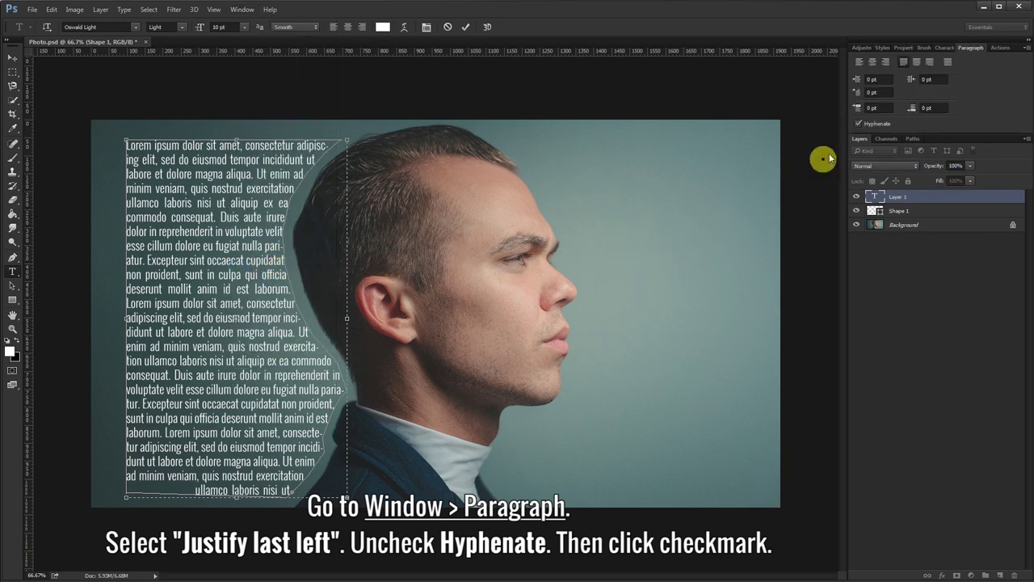
click(905, 67)
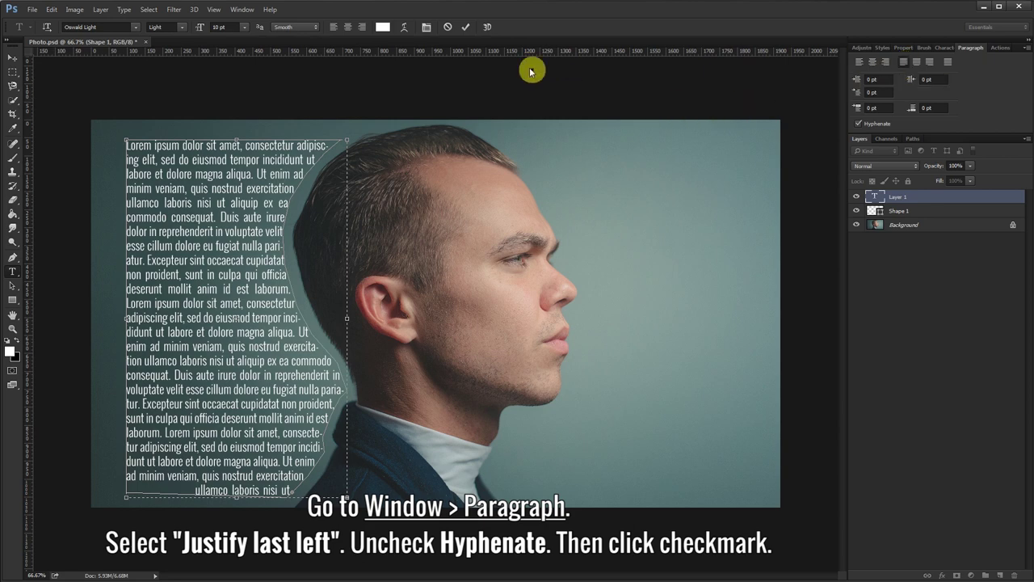
click(466, 29)
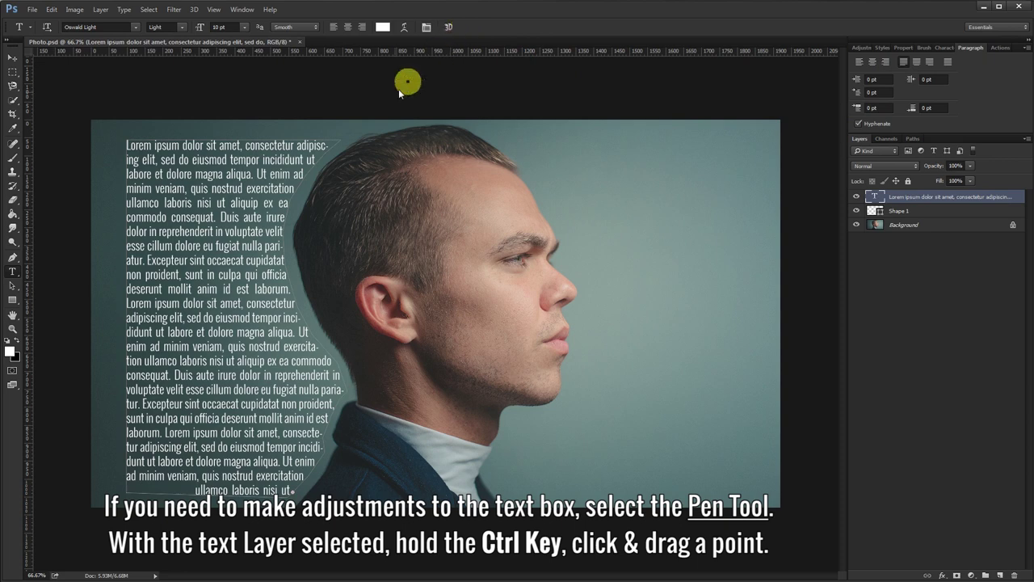
Drag the text box's bottom-left point to reflow the text, then shift the block slightly left.
click(13, 259)
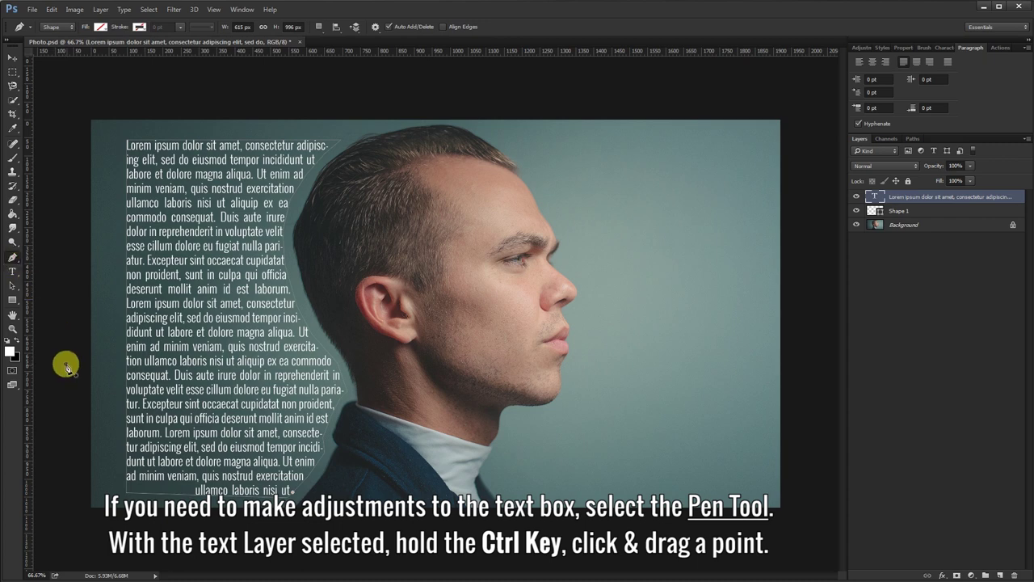
ctrl+click(126, 491)
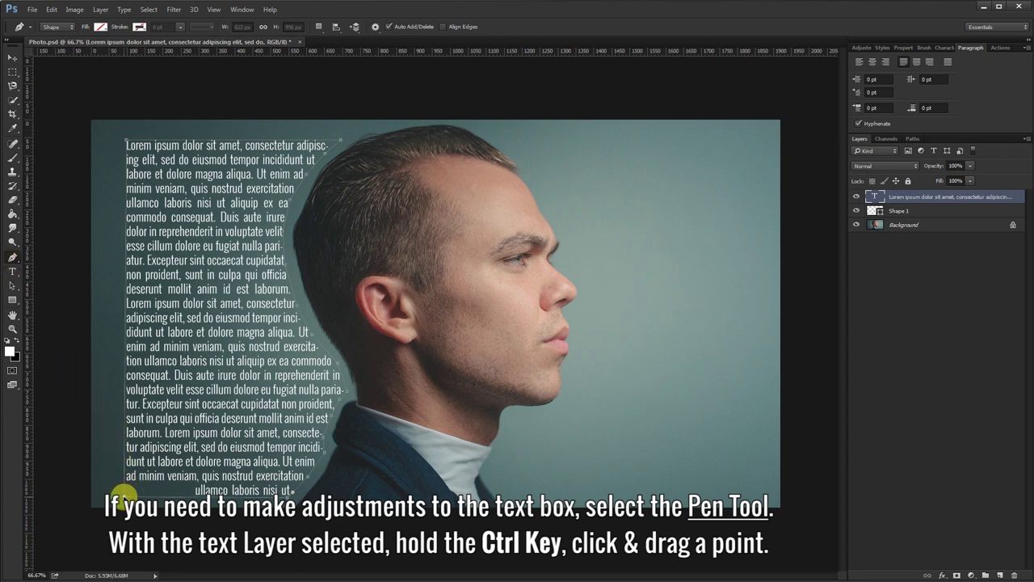
drag(123, 494, 119, 491)
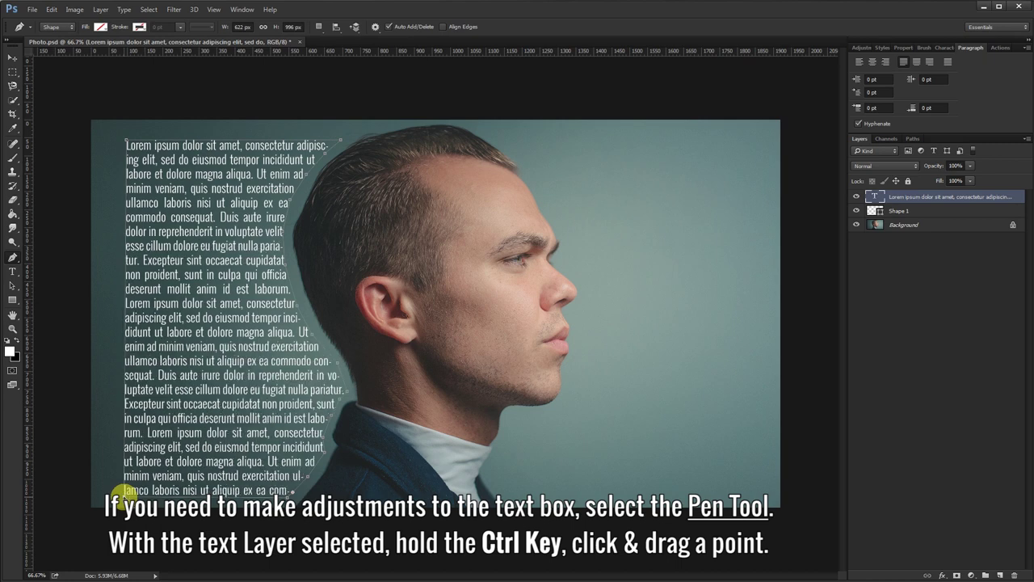
click(11, 60)
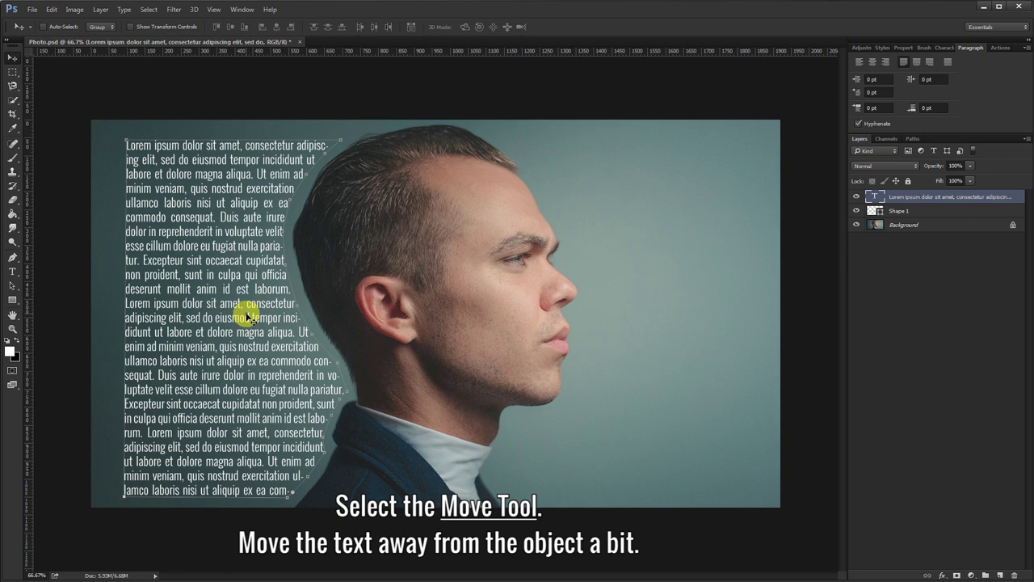
drag(244, 317, 236, 317)
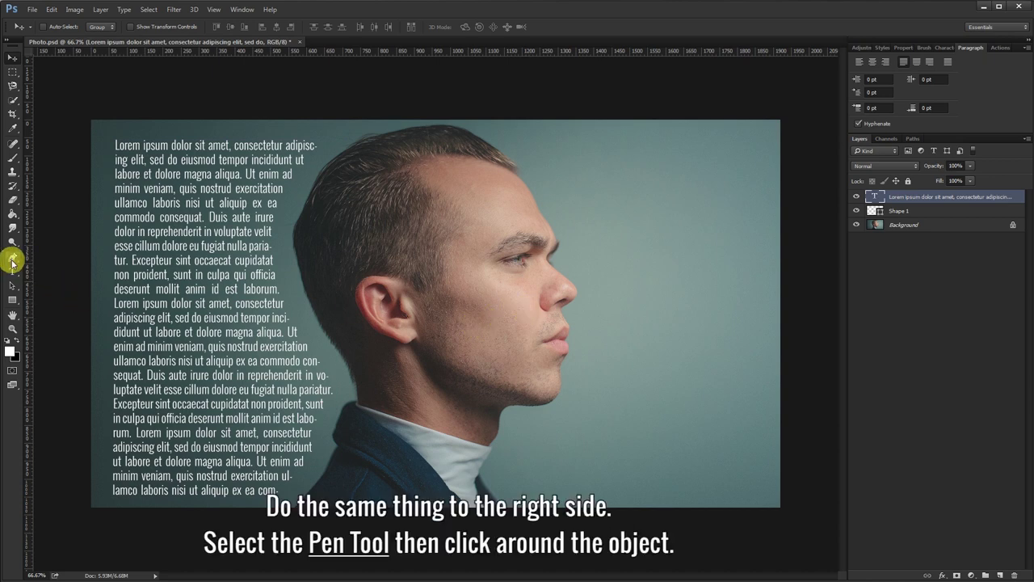
Start Shape 2 at the neck base and trace up the jaw, chin and lips.
click(12, 257)
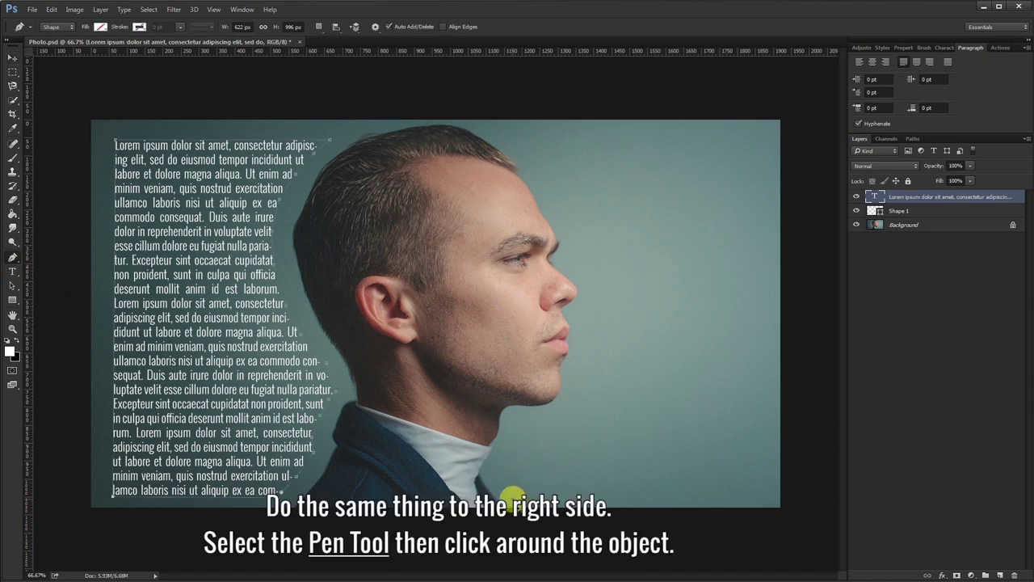
click(513, 494)
click(491, 477)
click(496, 458)
click(517, 414)
click(564, 392)
click(566, 368)
click(570, 347)
click(574, 327)
Trace the nose, brow, forehead and hairline, then close with straight edges to the bottom-right corner.
click(579, 305)
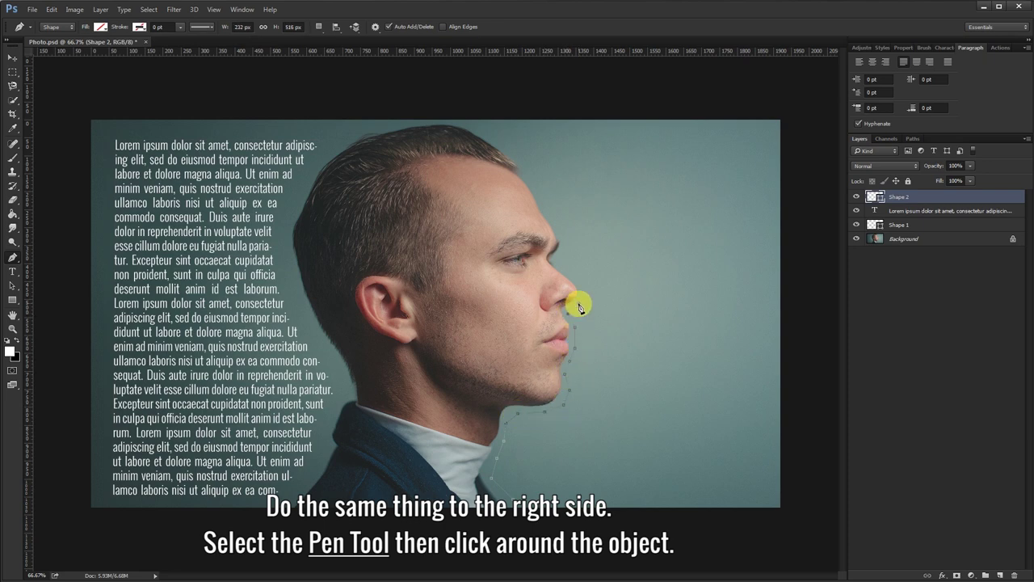
click(576, 277)
click(565, 257)
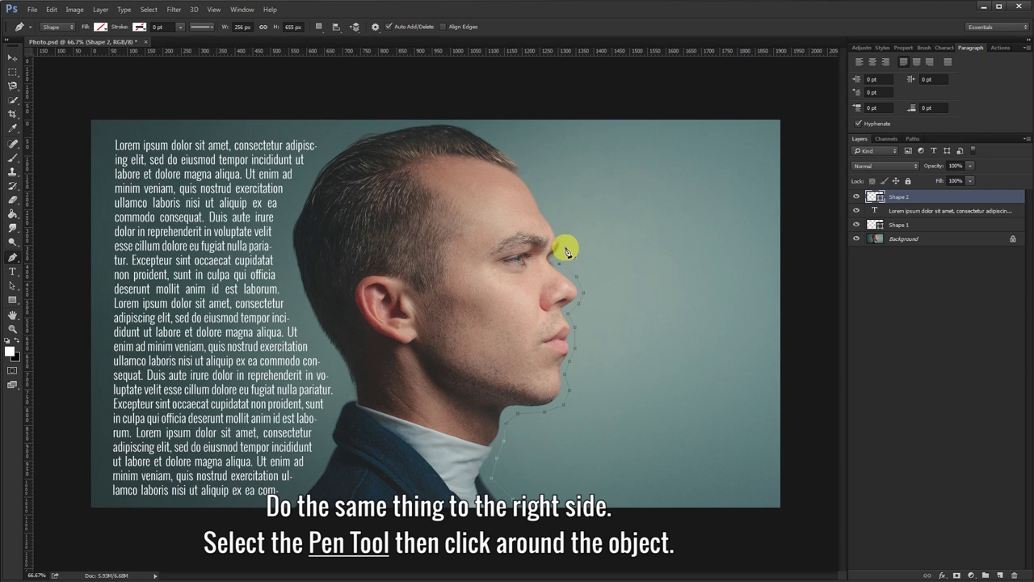
click(564, 243)
click(553, 215)
click(534, 182)
click(525, 161)
click(509, 144)
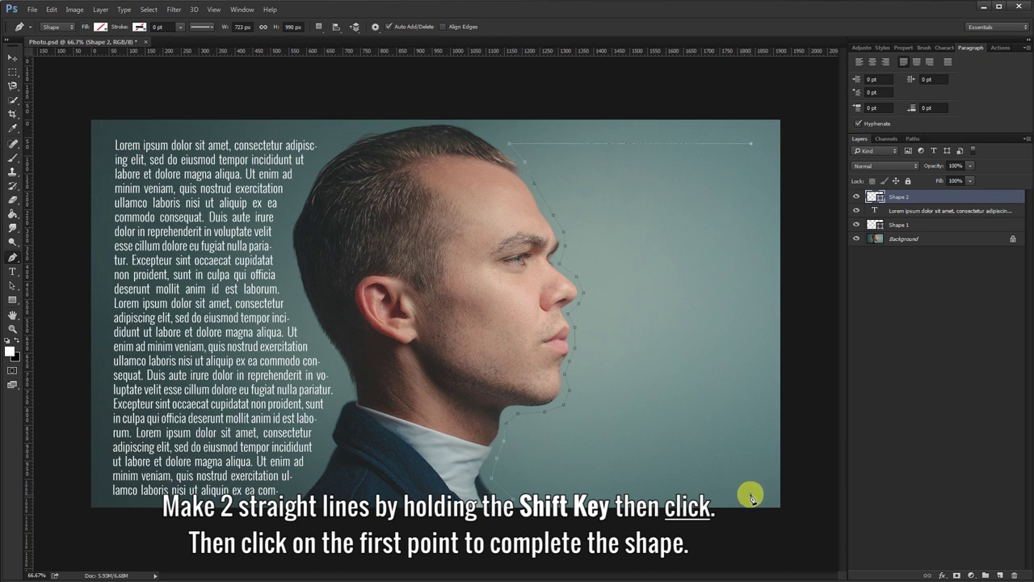
shift+click(751, 494)
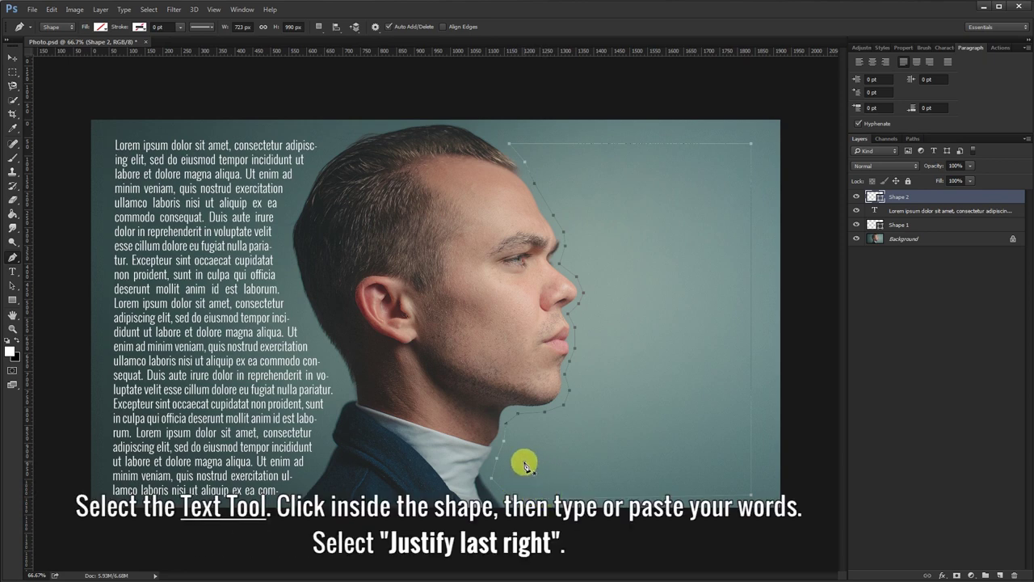
Paste lorem ipsum twice into Shape 2 and justify it with last line right.
click(13, 271)
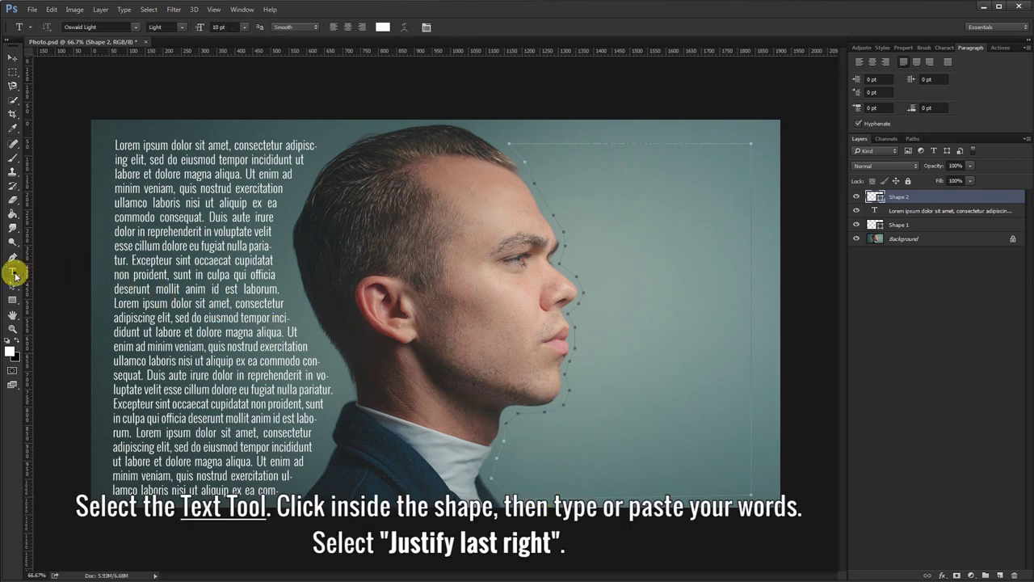
click(627, 219)
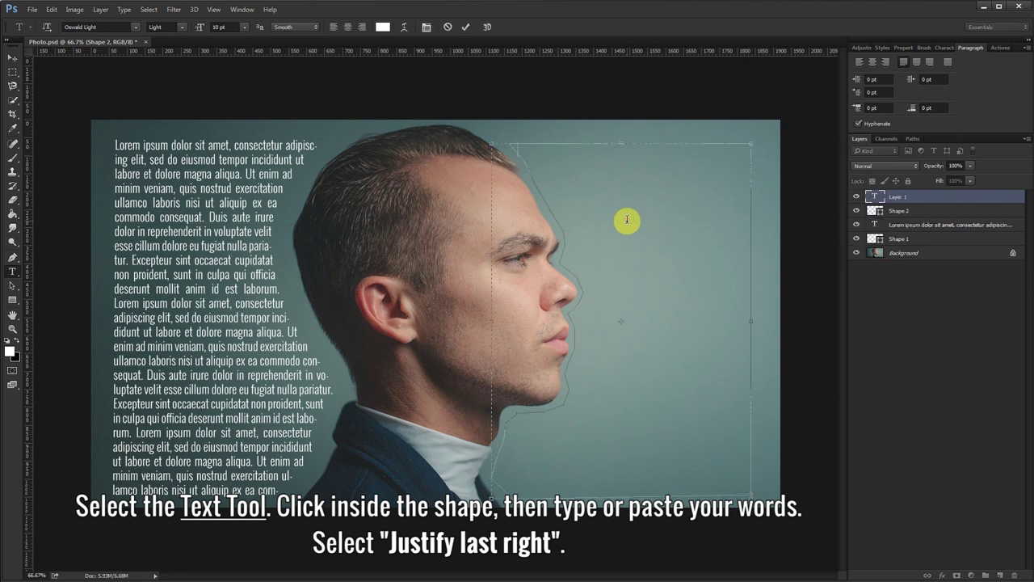
text(Lorem ipsum dolor sit amet, consectetur adipiscing elit, sed do eiusmod tempor incididunt ut labore et dolore magna aliqua. Ut enim ad minim veniam, quis nostrud exercitation ullamco laboris nisi ut aliquip ex ea commodo consequat. Duis aute irure dolor in reprehenderit in voluptate velit esse cillum dolore eu fugiat nulla pariatur. Excepteur sint occaecat cupidatat non proident, sunt in culpa qui officia deserunt mollit anim id est laborum.)
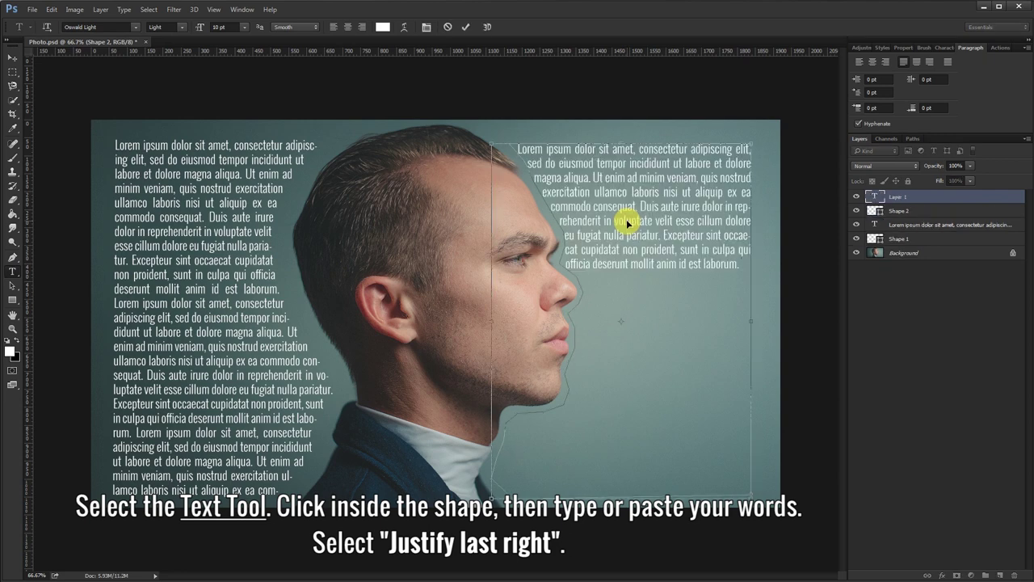
key(ctrl+v)
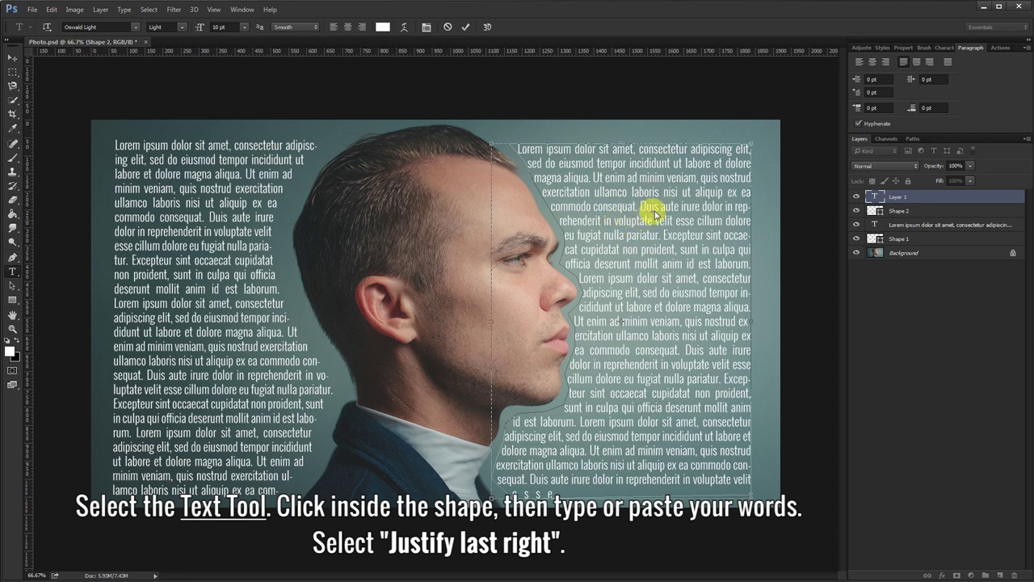
click(930, 63)
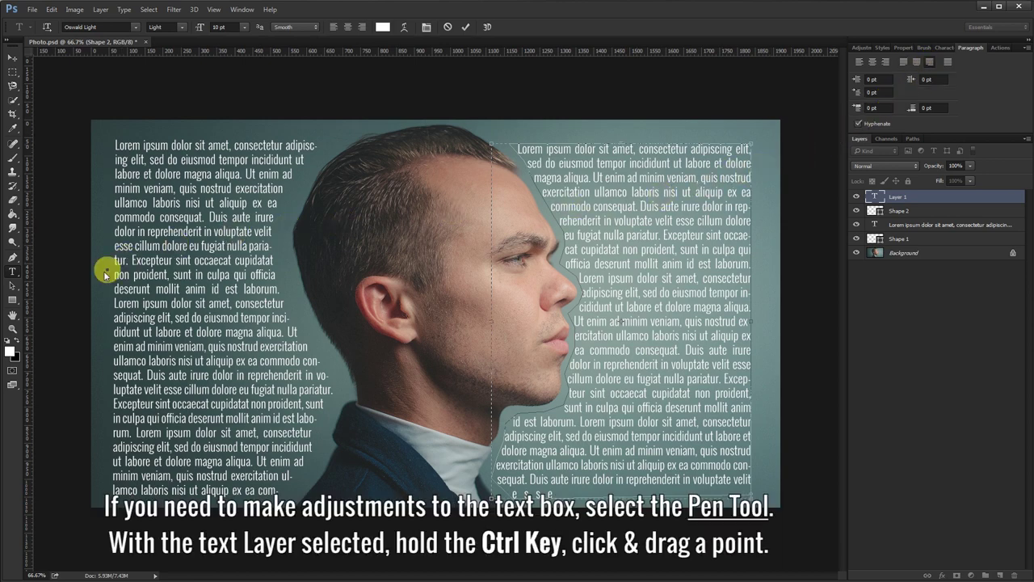
Drag the right text box's bottom point down, adding a line ending in 'Excepteur sint'.
click(12, 258)
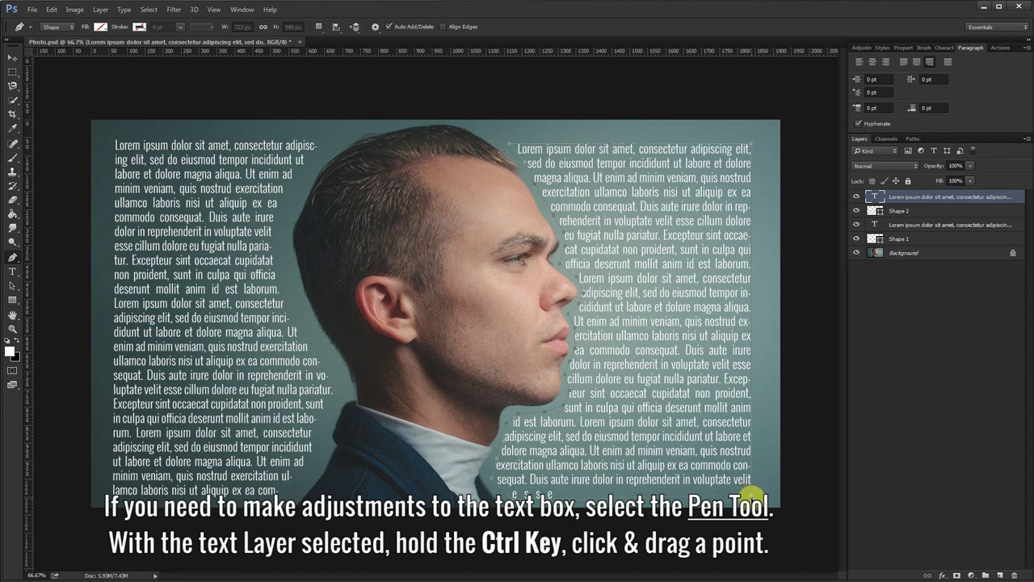
drag(752, 493, 740, 505)
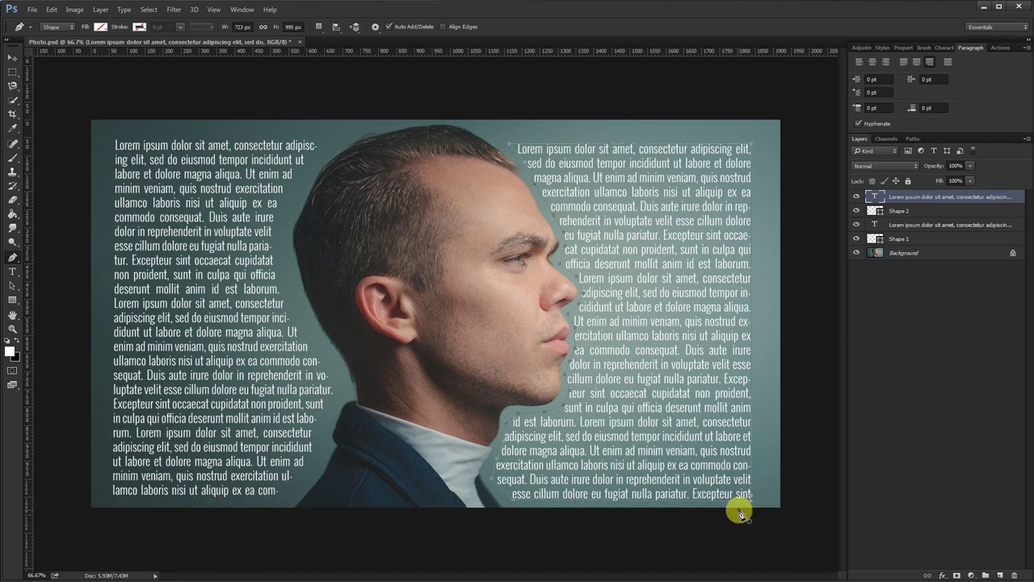
Nudge the right text block twice to the right with the Move tool.
click(12, 59)
key(Right)
key(Right)
key(Right)
key(Right)
key(Right)
key(Right)
key(Right)
key(Right)
key(Right)
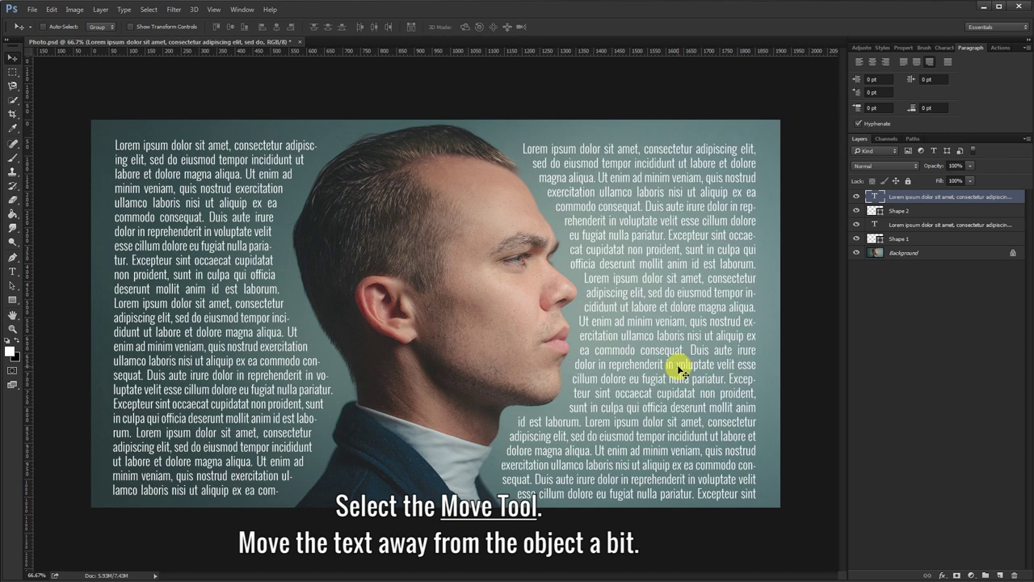
key(Right)
key(Right)
key(Right)
key(Right)
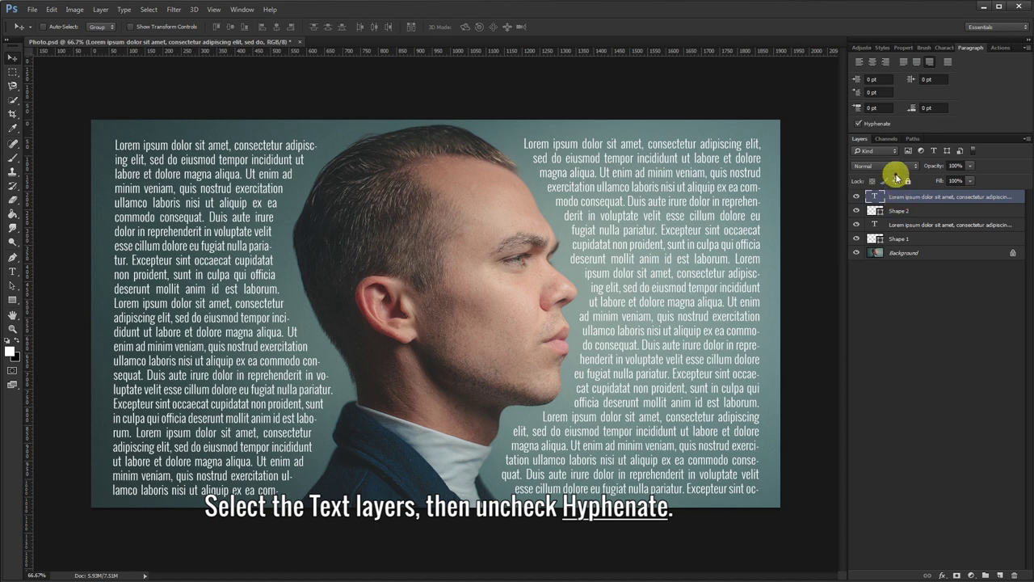
Uncheck Hyphenate for the right text layer, then for the left text layer.
click(859, 124)
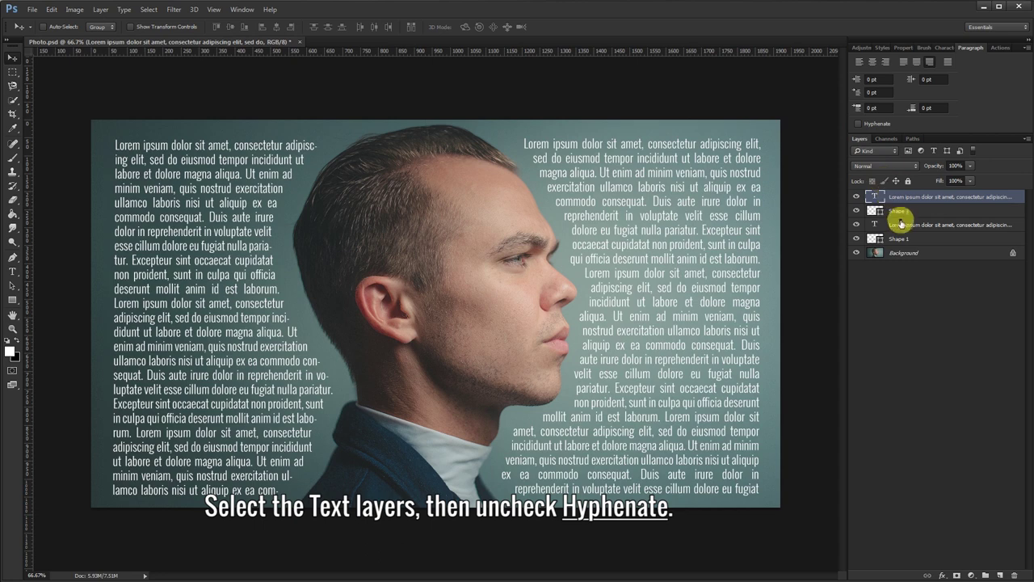
click(903, 227)
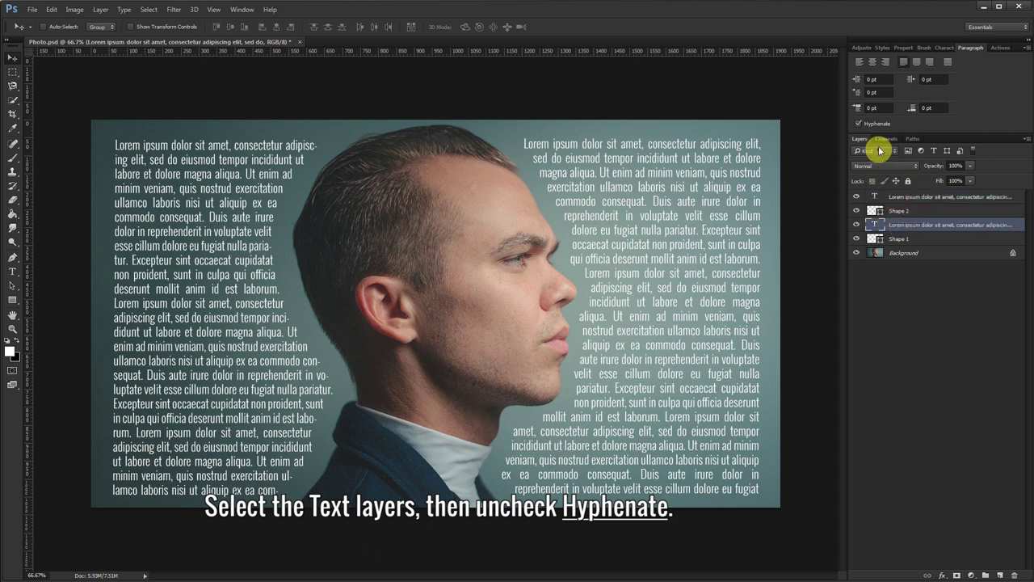
click(859, 123)
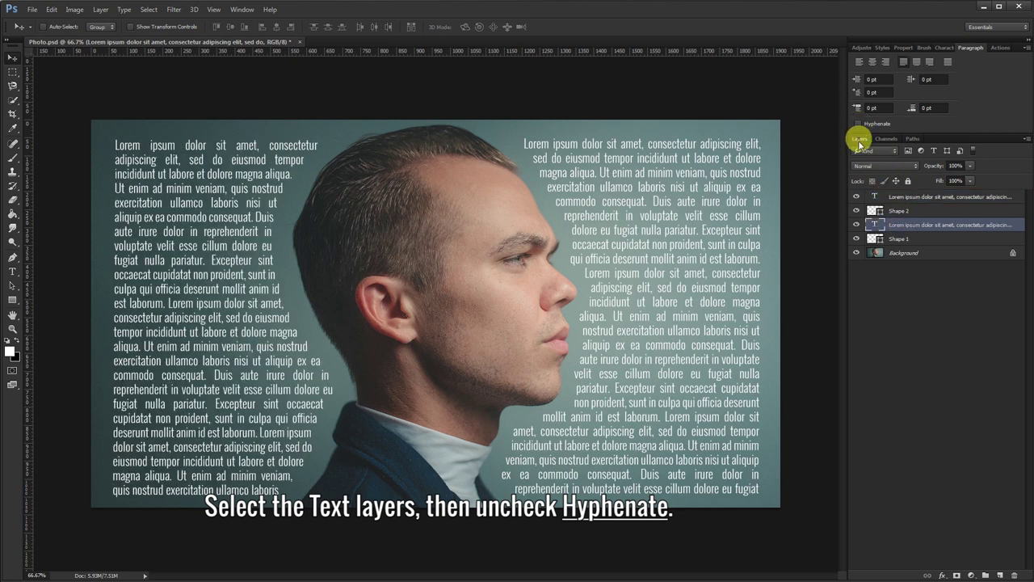